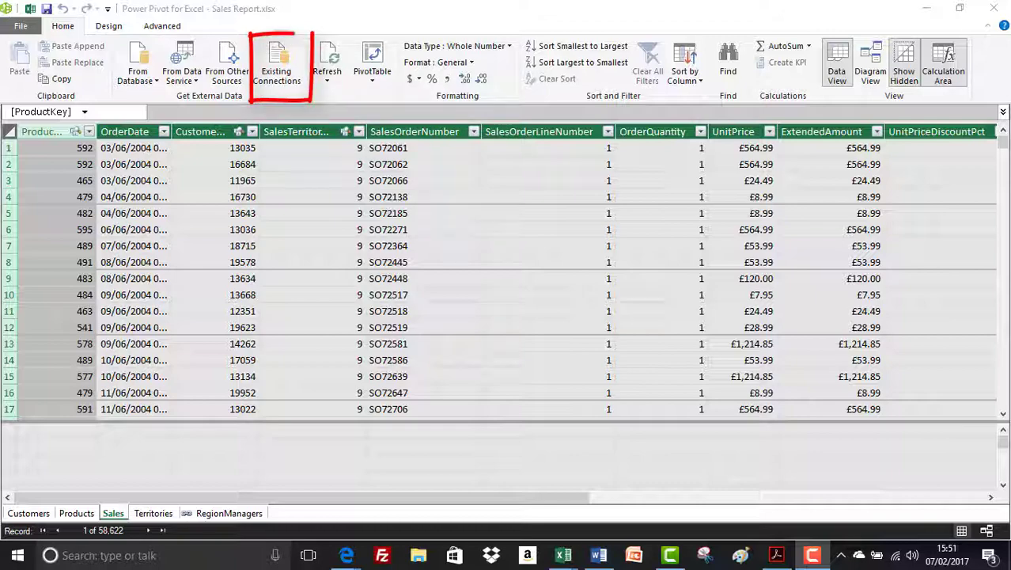
- Pick Excel File from the other data sources list and continue to its connection page
{"action": "left_click", "coordinate": [231, 73]}
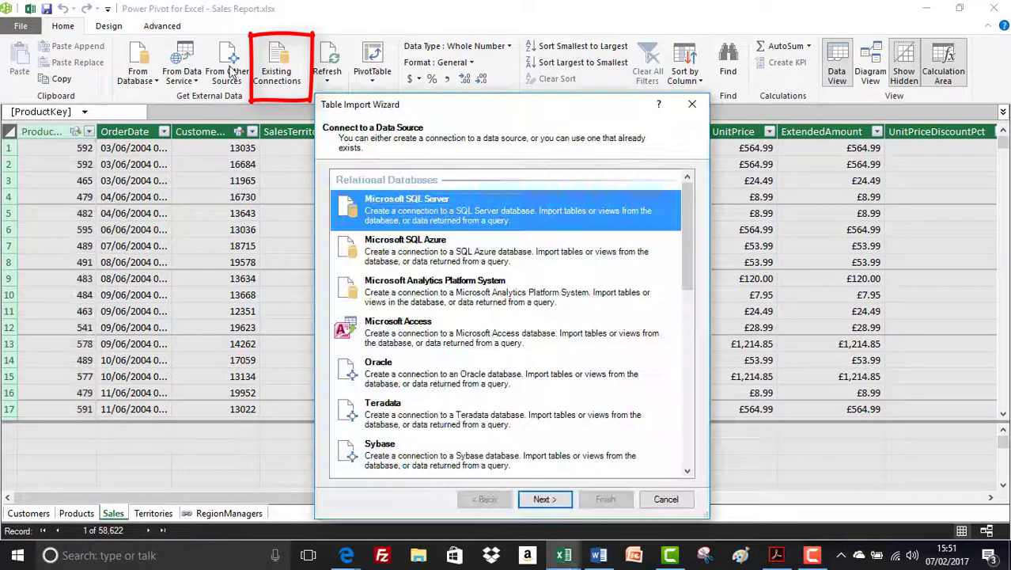
{"action": "left_click_drag", "start_coordinate": [688, 210], "coordinate": [686, 395]}
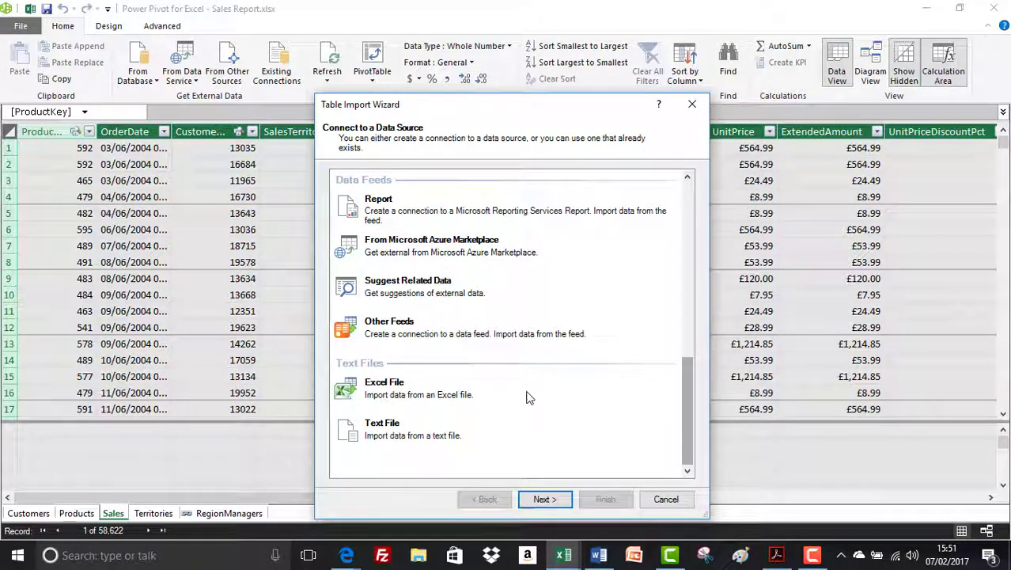
{"action": "left_click", "coordinate": [375, 387]}
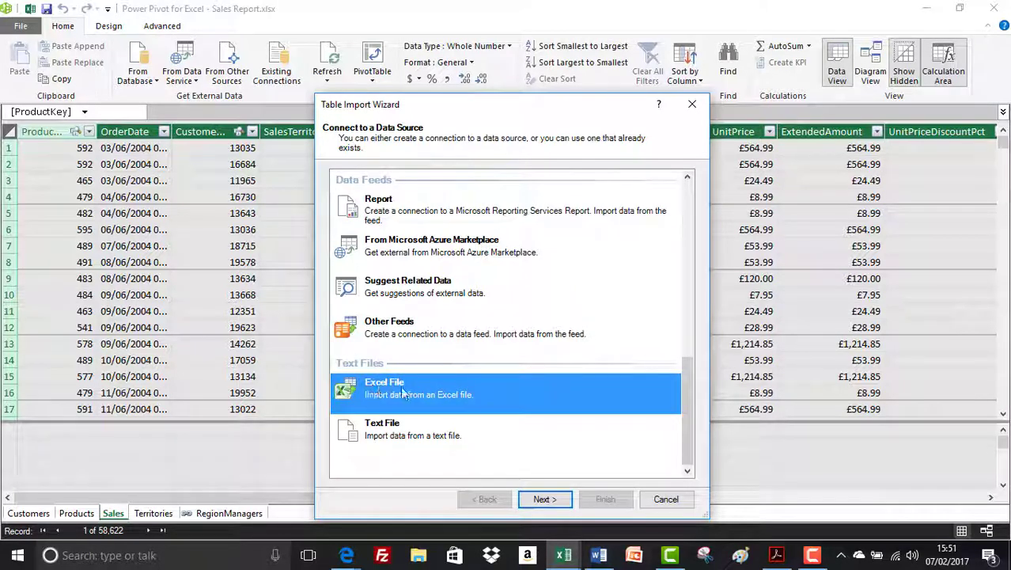
{"action": "left_click", "coordinate": [543, 499]}
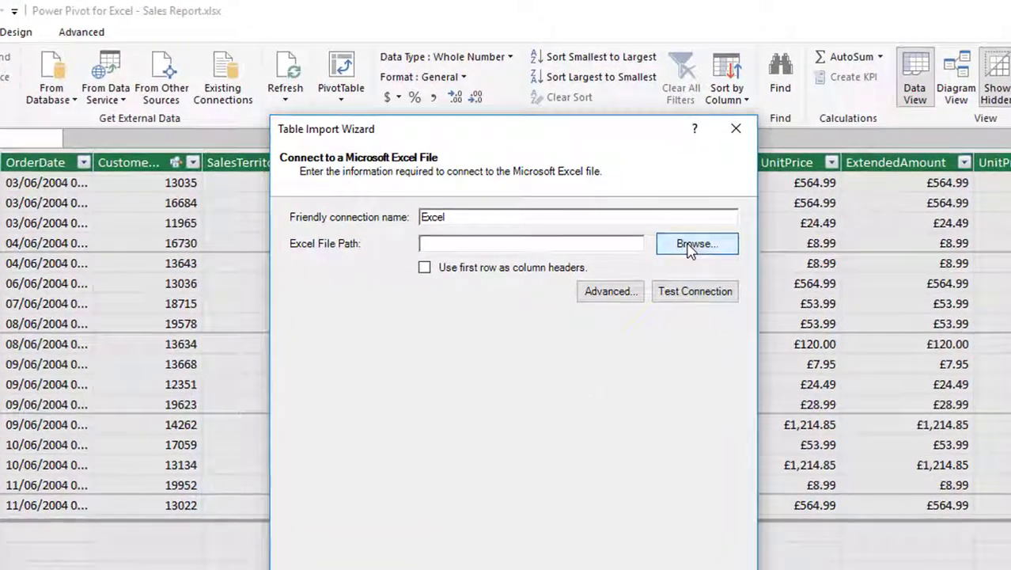
- Connect to Region Managers.xlsx, using the first row as column headers
{"action": "left_click", "coordinate": [688, 245]}
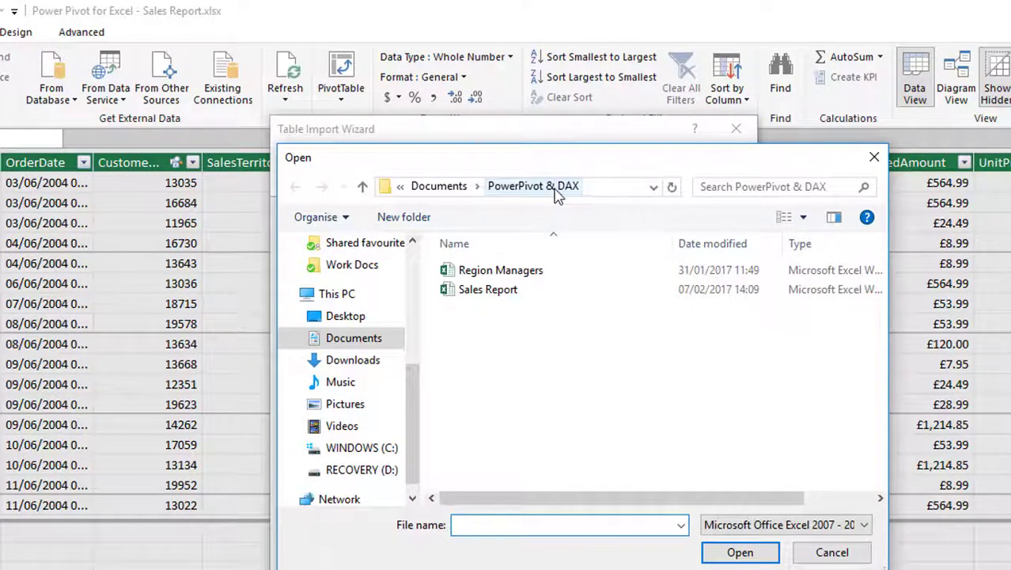
{"action": "left_click", "coordinate": [484, 272]}
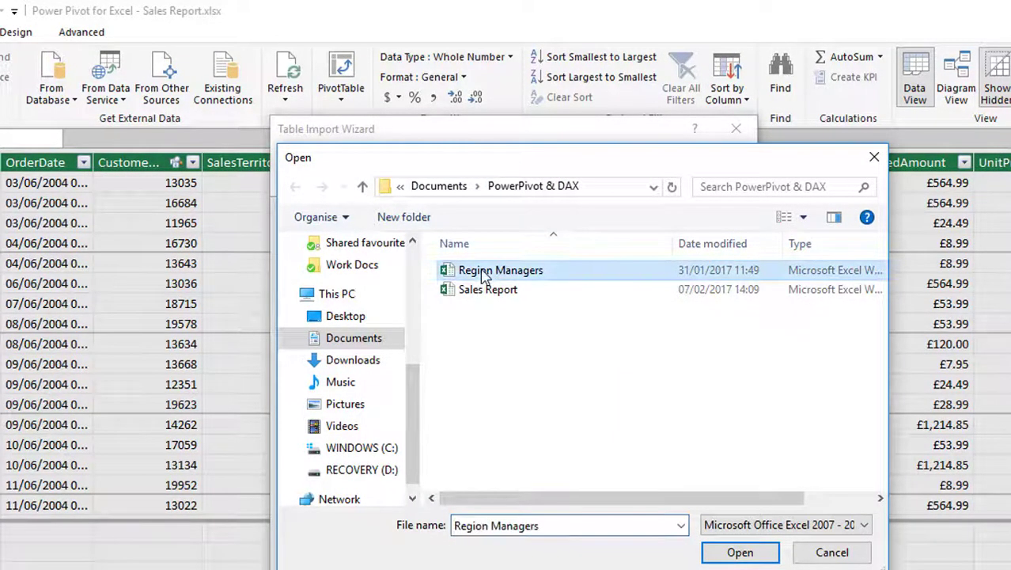
{"action": "left_click", "coordinate": [741, 552]}
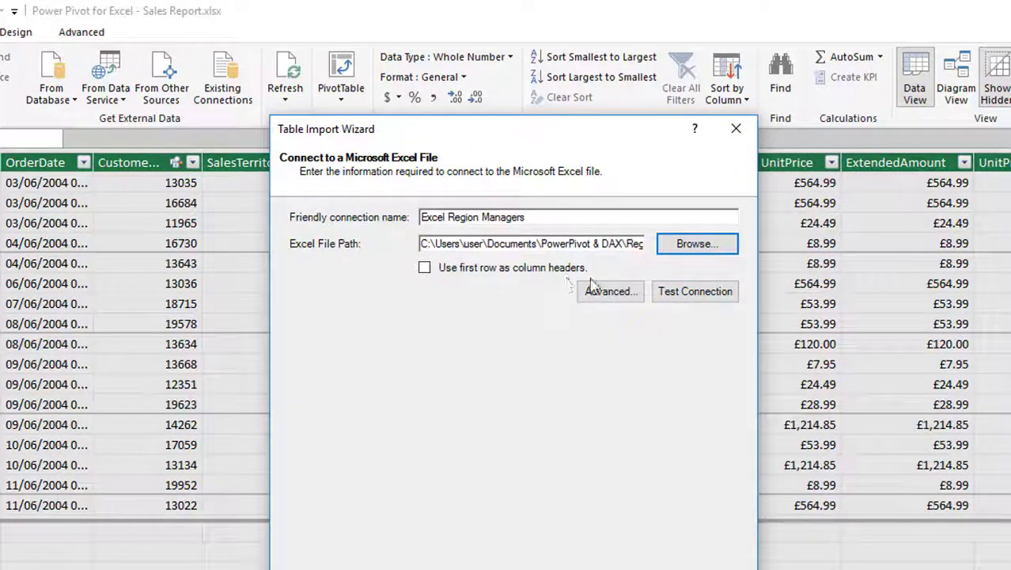
{"action": "left_click", "coordinate": [425, 269]}
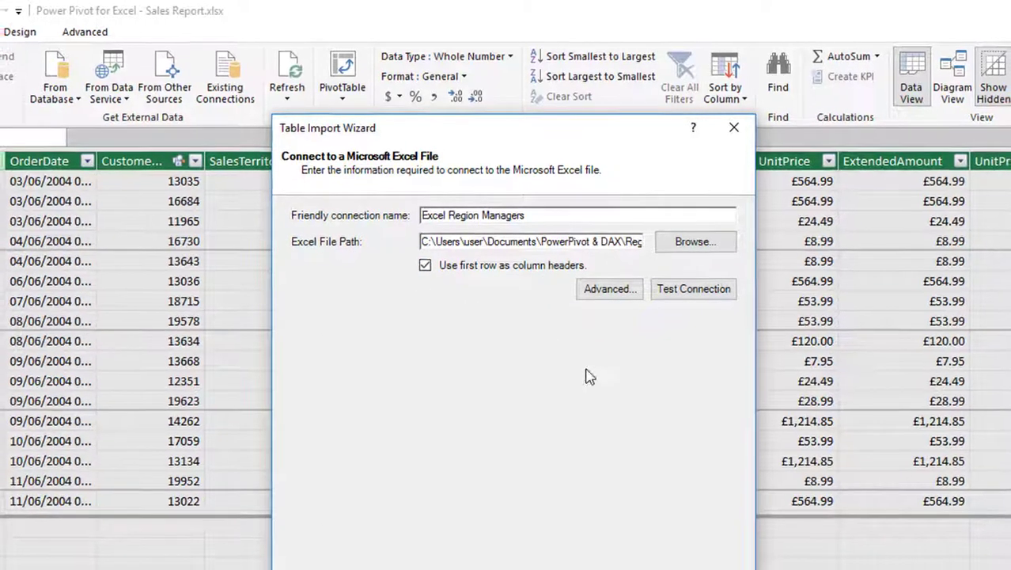
{"action": "left_click", "coordinate": [553, 569]}
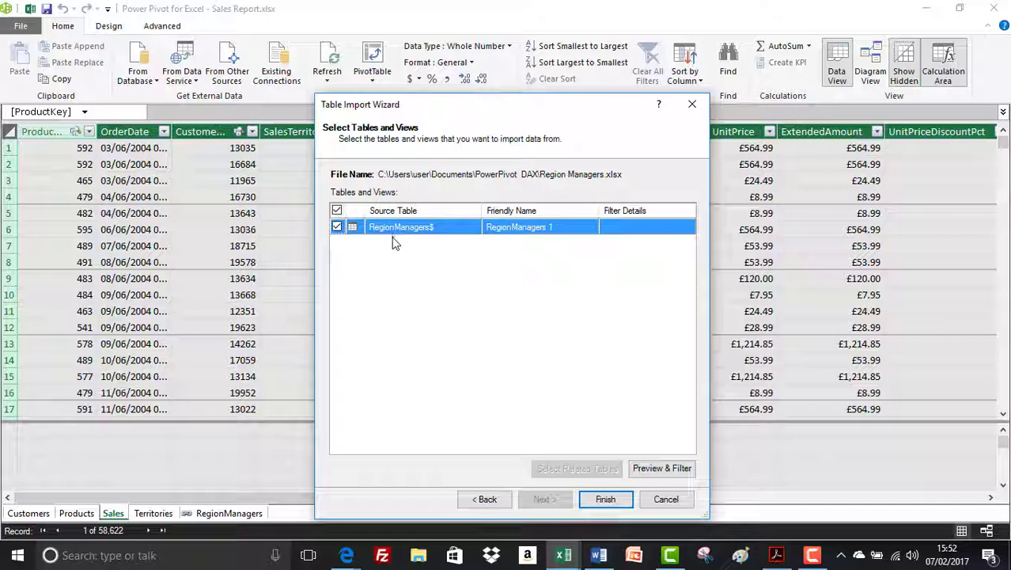
- Preview the RegionManagers$ sheet, then import it, transferring 4 rows
{"action": "left_click", "coordinate": [652, 470]}
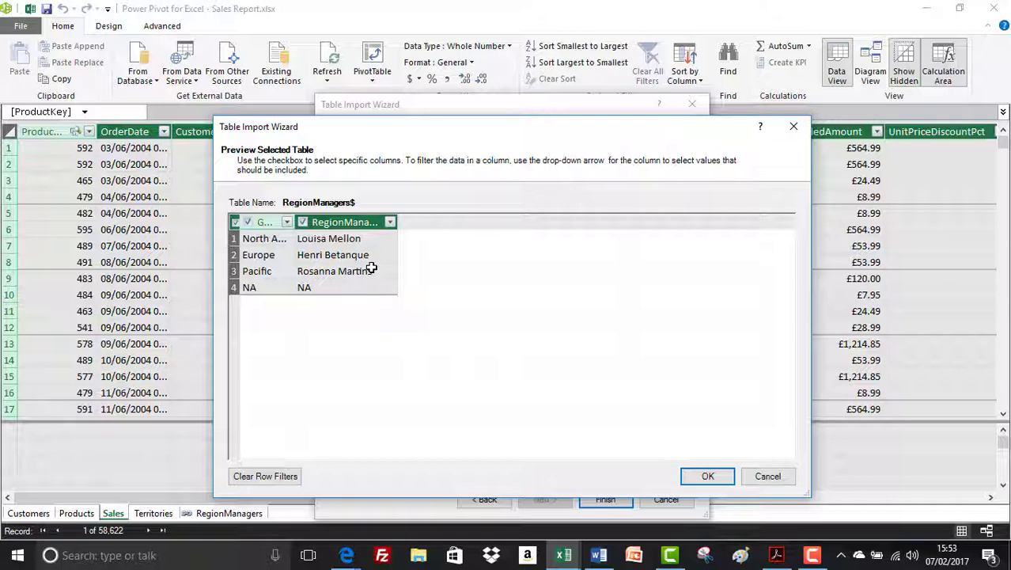
{"action": "left_click", "coordinate": [711, 477]}
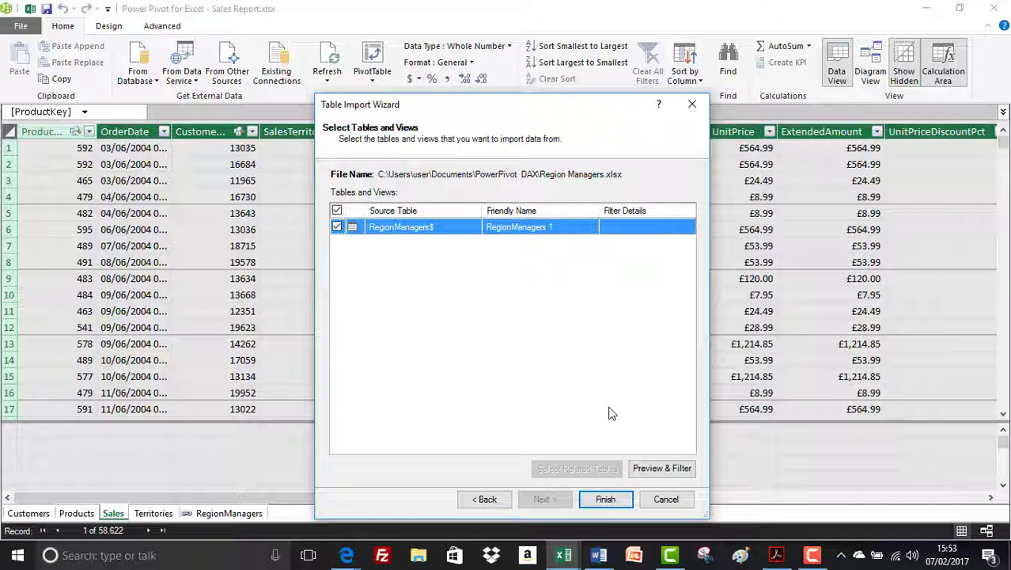
{"action": "left_click", "coordinate": [608, 499]}
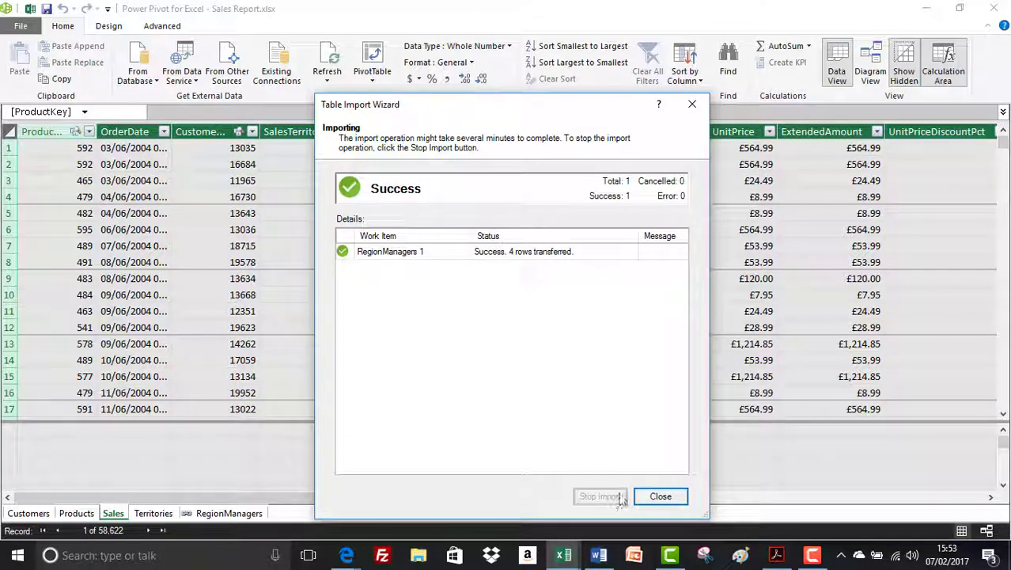
{"action": "left_click", "coordinate": [666, 497]}
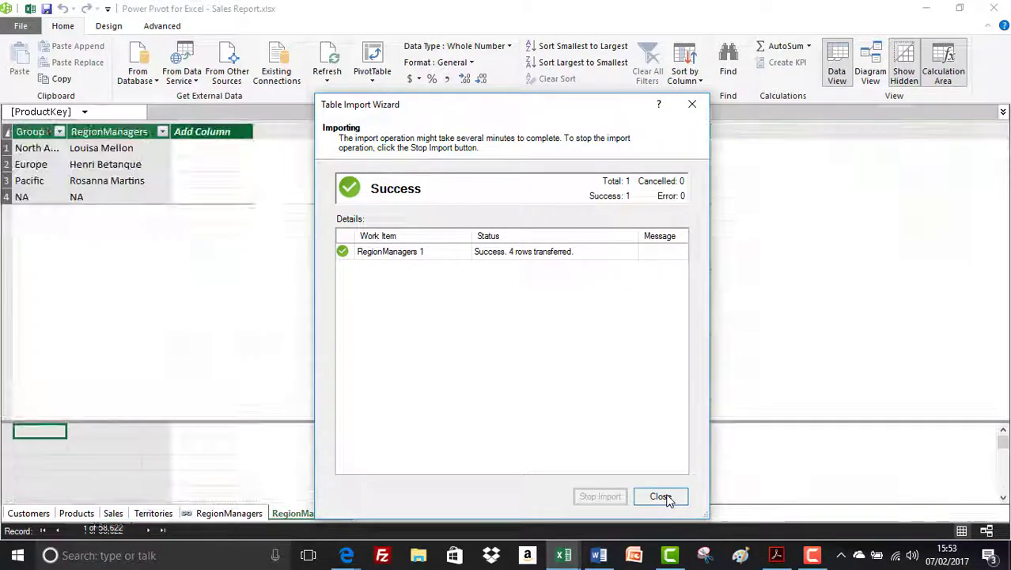
- Close the import wizard and move the RegionManagers 1 table up and right in Diagram View
{"action": "left_click", "coordinate": [661, 497]}
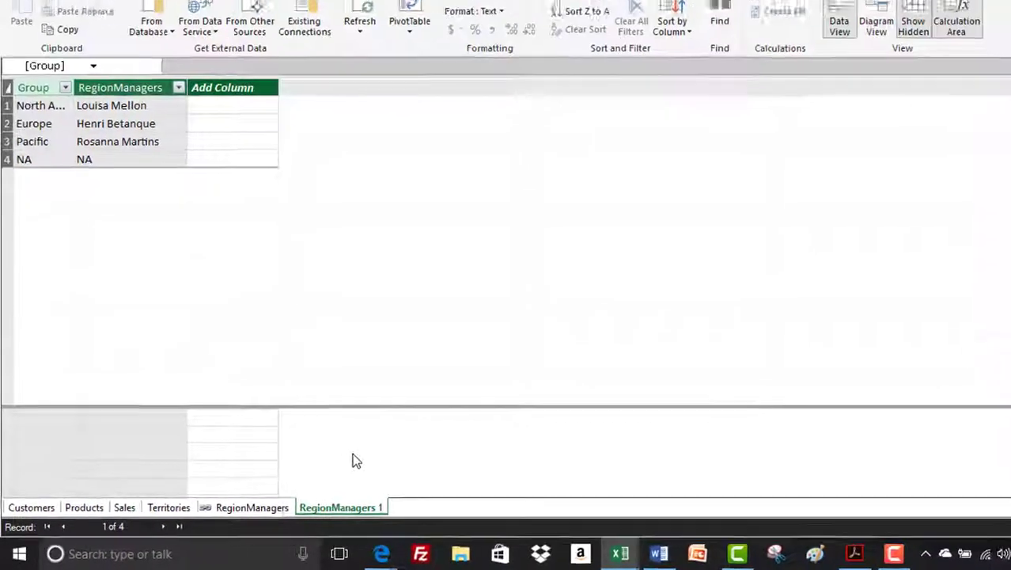
{"action": "left_click", "coordinate": [885, 28]}
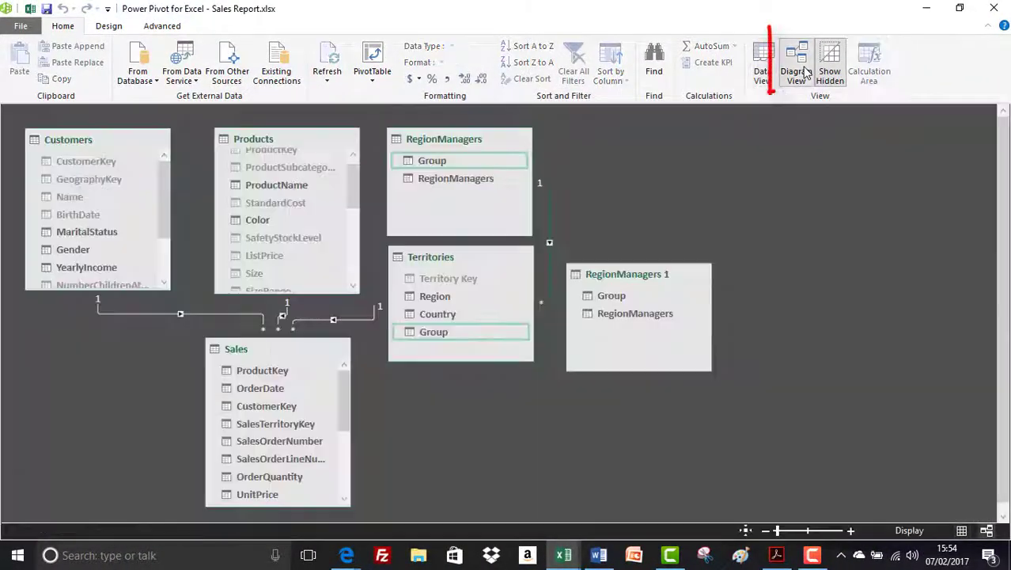
{"action": "mouse_move", "coordinate": [652, 279]}
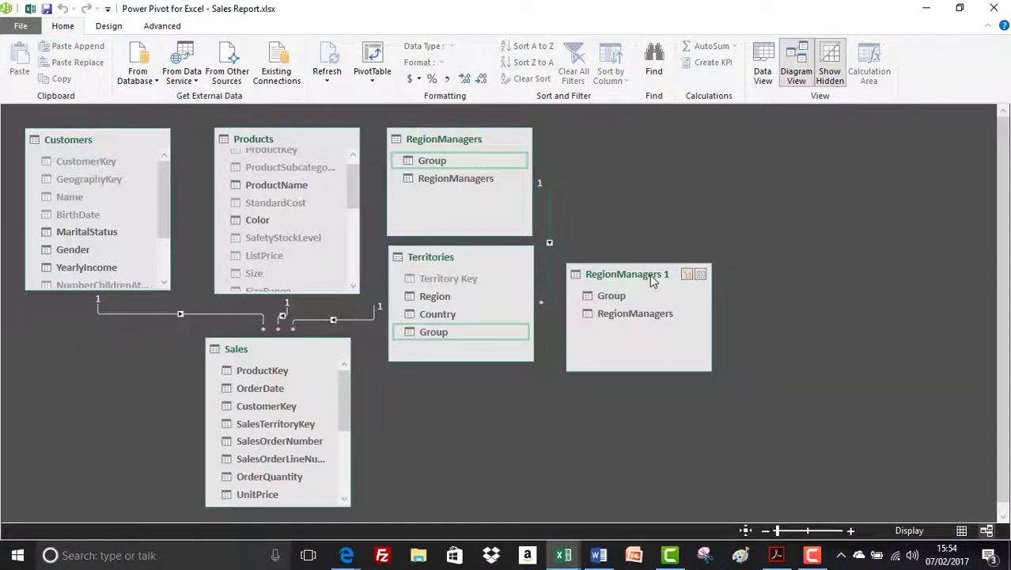
{"action": "left_click_drag", "start_coordinate": [652, 280], "coordinate": [670, 207]}
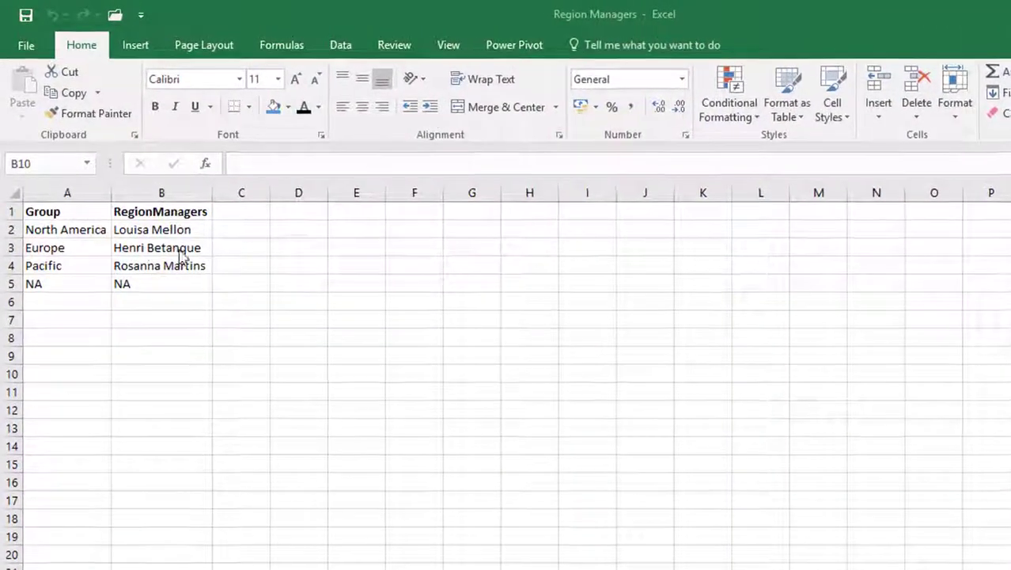
- Add row 6 with Scotland and its manager's name, then close and save Region Managers.xlsx
{"action": "left_click", "coordinate": [72, 300]}
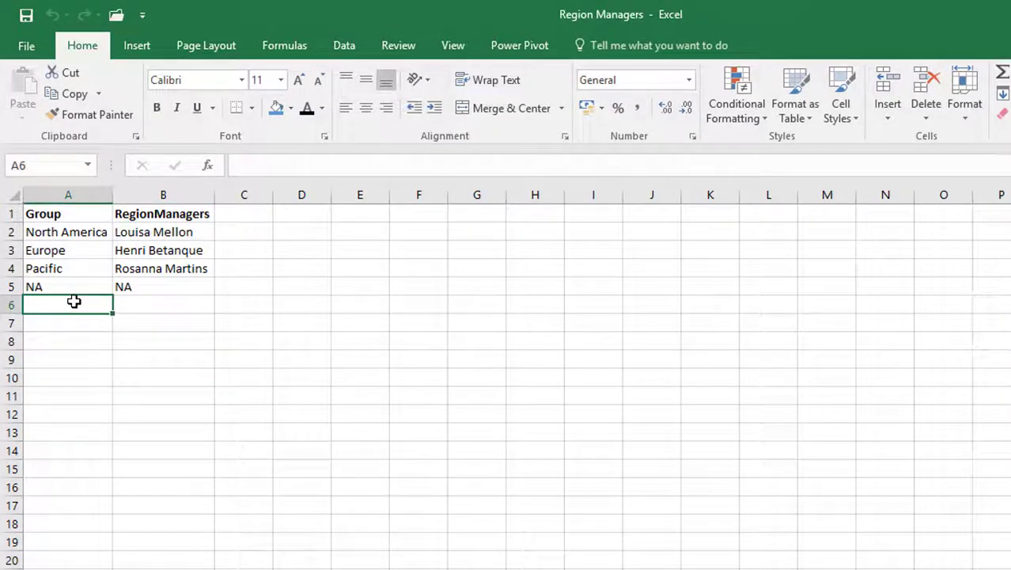
{"action": "double_click", "coordinate": [74, 301]}
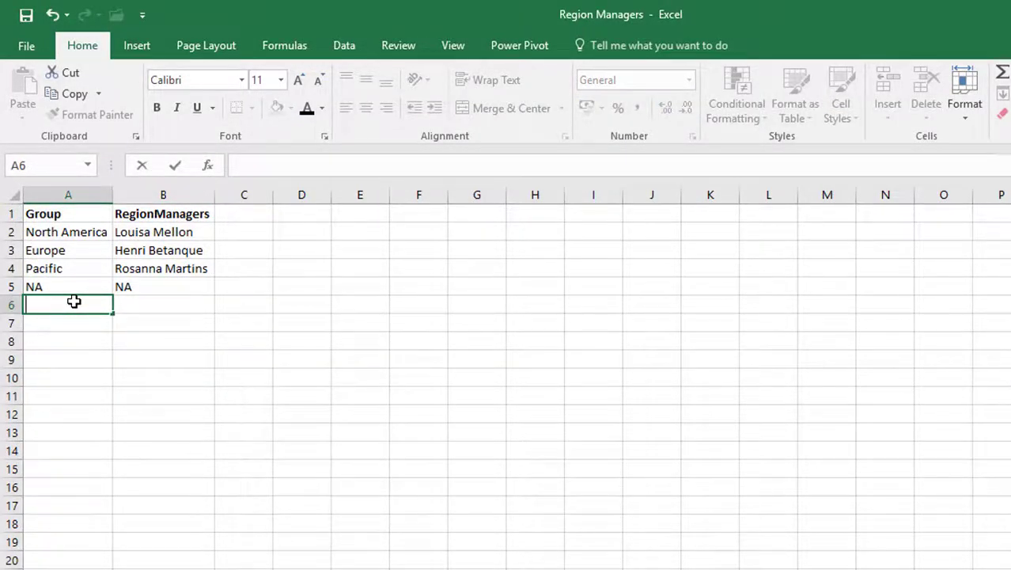
{"action": "type", "text": "Scotland"}
{"action": "key", "text": "Tab"}
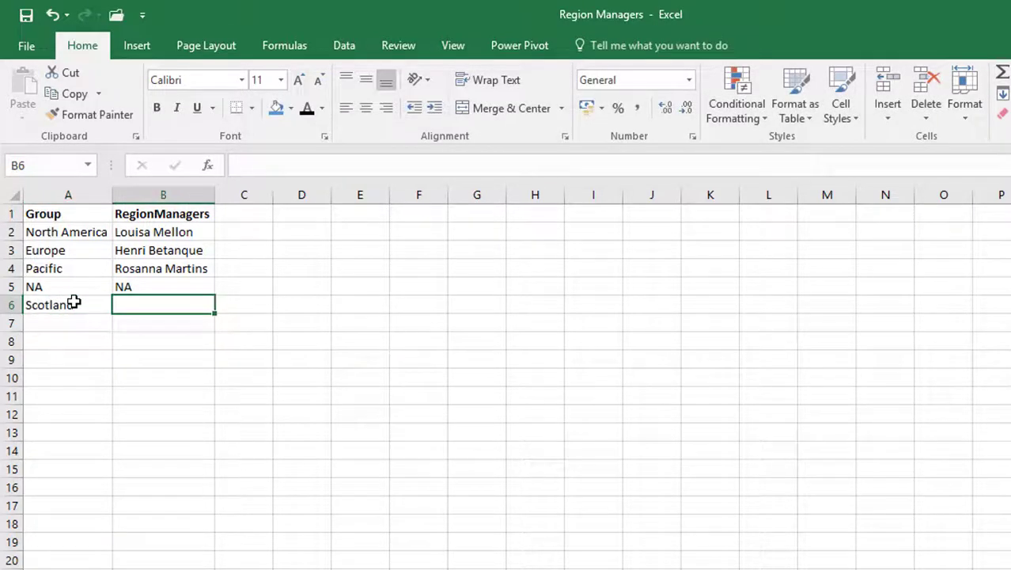
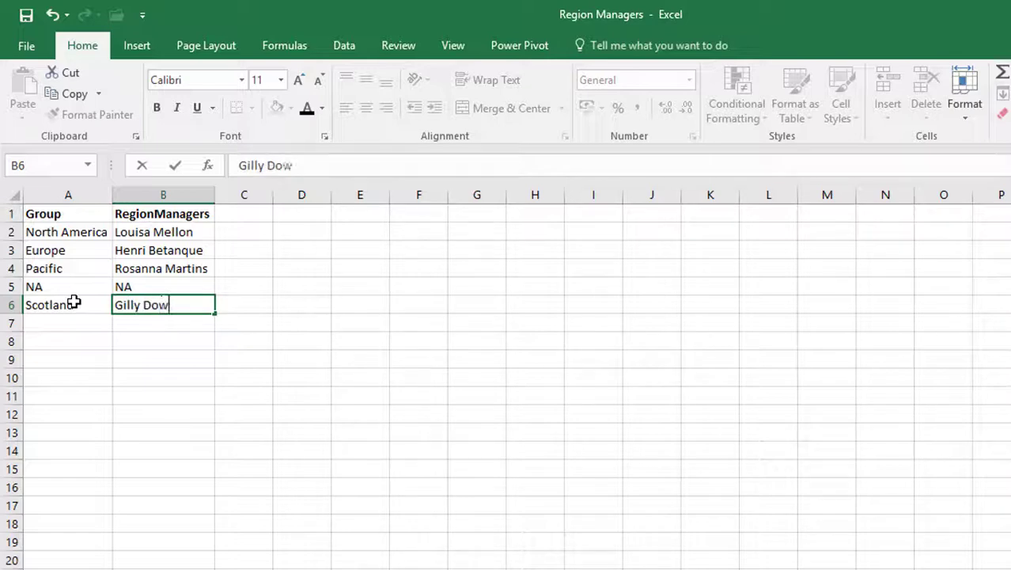
{"action": "key", "text": "Return"}
{"action": "key", "text": "ctrl+w"}
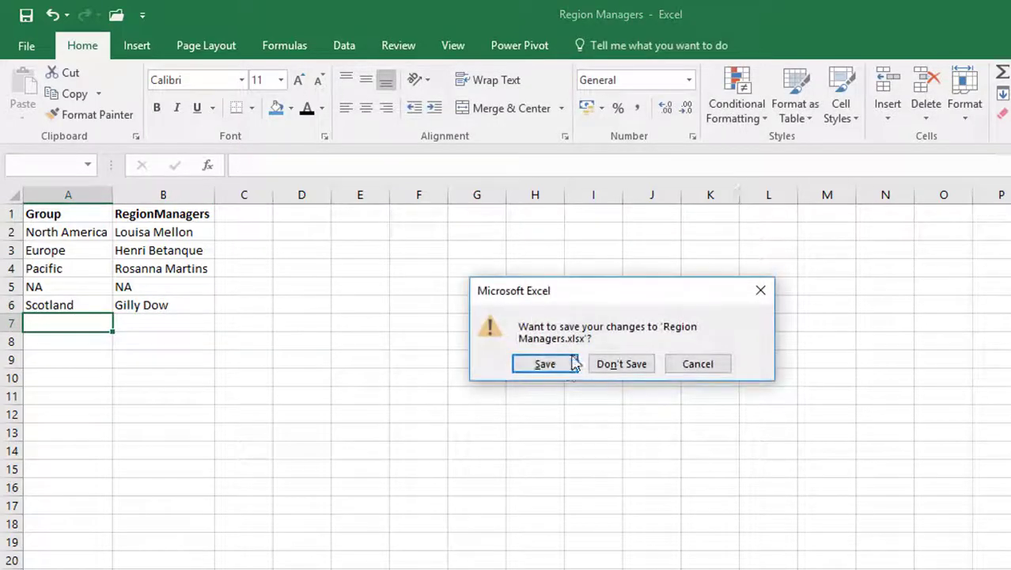
{"action": "left_click", "coordinate": [564, 366]}
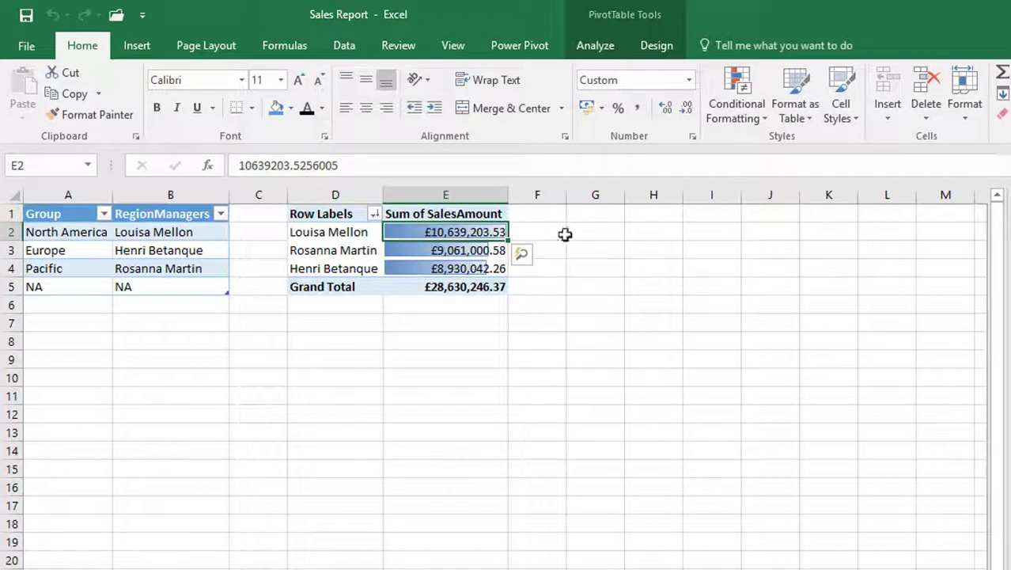
- Refresh the RegionManagers 1 table in Data View so it shows 5 rows, including Scotland
{"action": "left_click", "coordinate": [516, 45]}
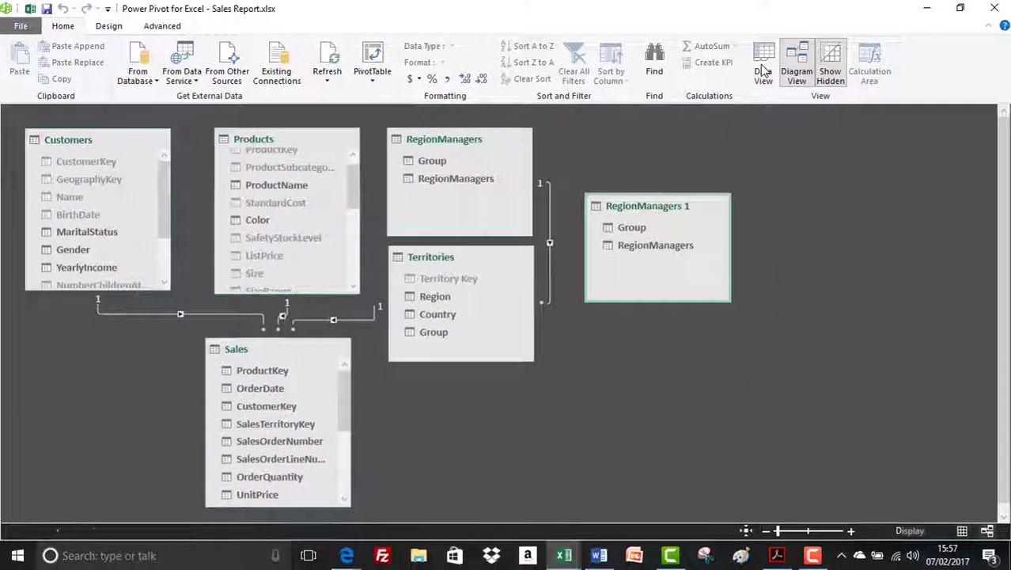
{"action": "left_click", "coordinate": [814, 76]}
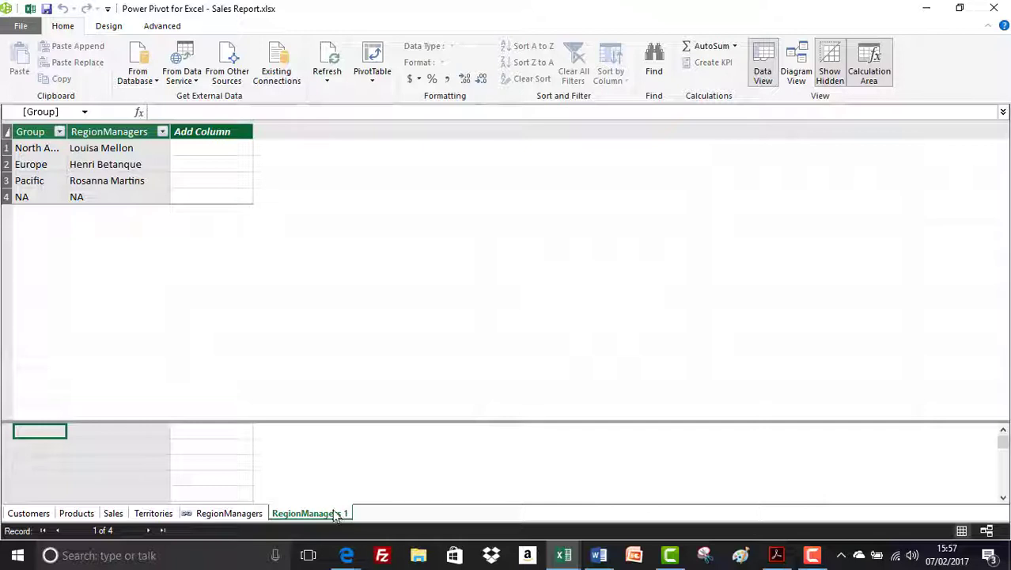
{"action": "left_click", "coordinate": [329, 61]}
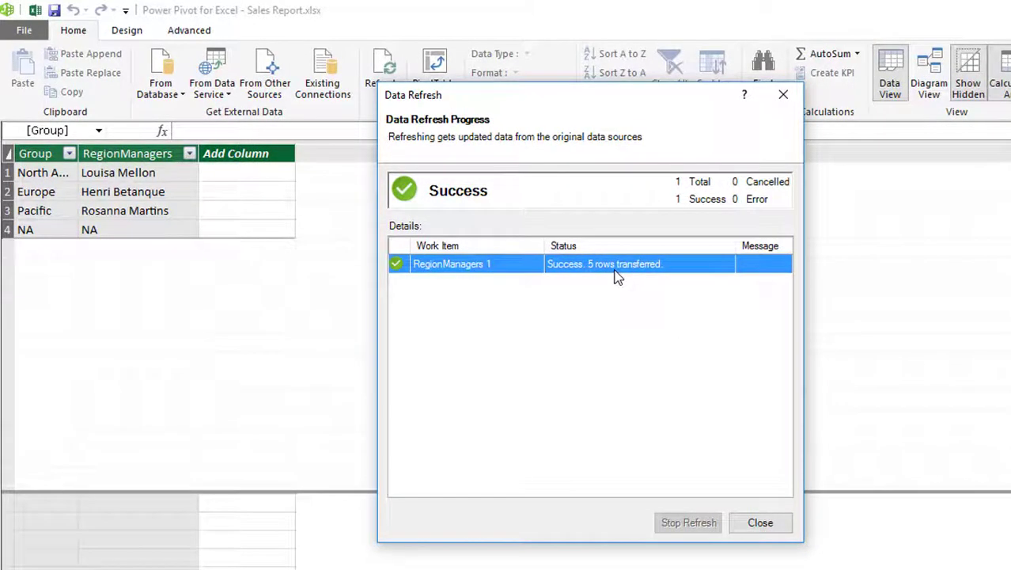
{"action": "left_click", "coordinate": [760, 524]}
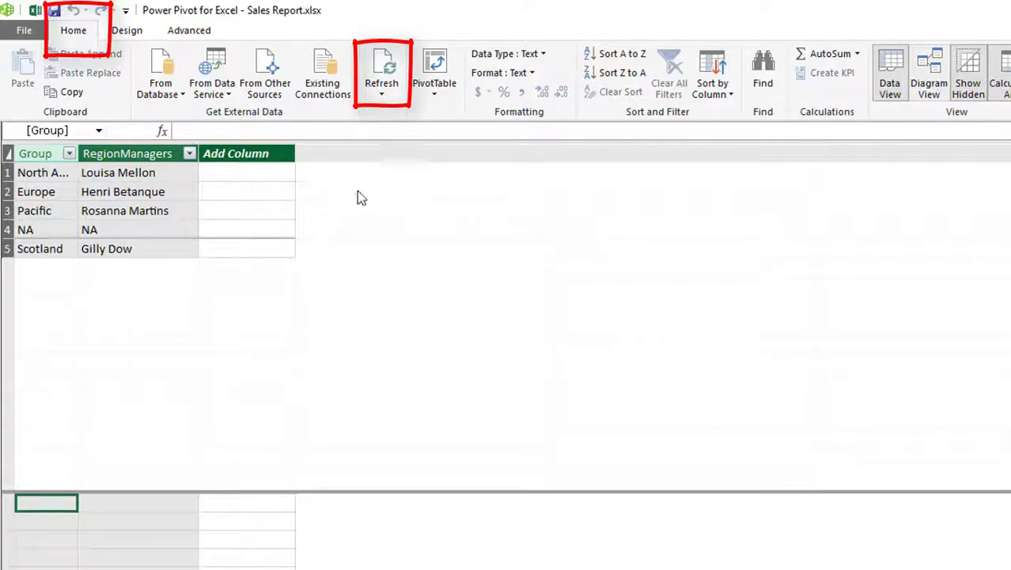
- Remove RegionManagers 1 from the model via Diagram View, then return to Data View
{"action": "left_click", "coordinate": [929, 75]}
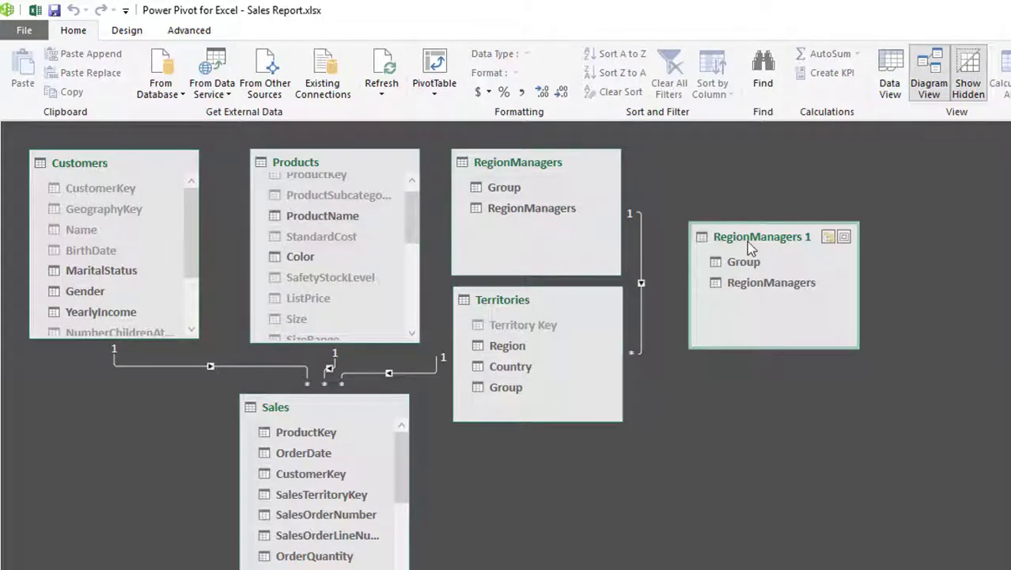
{"action": "key", "text": "Delete"}
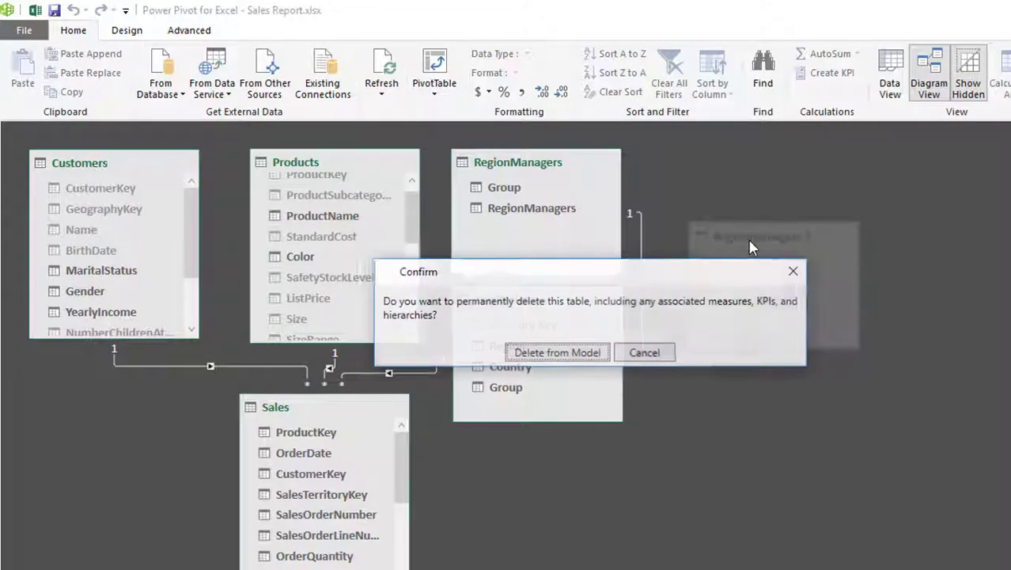
{"action": "left_click", "coordinate": [576, 356]}
{"action": "left_click", "coordinate": [870, 86]}
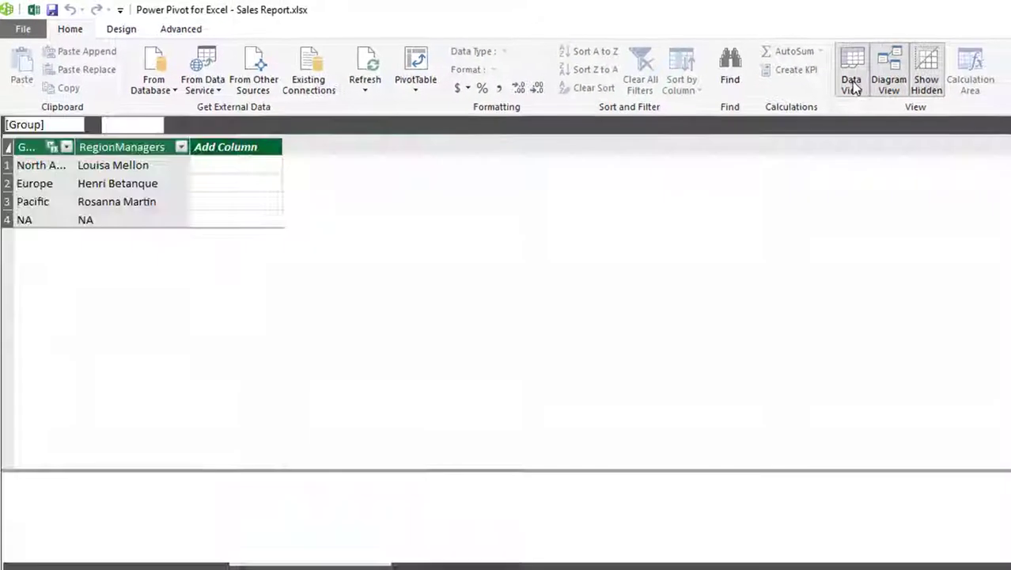